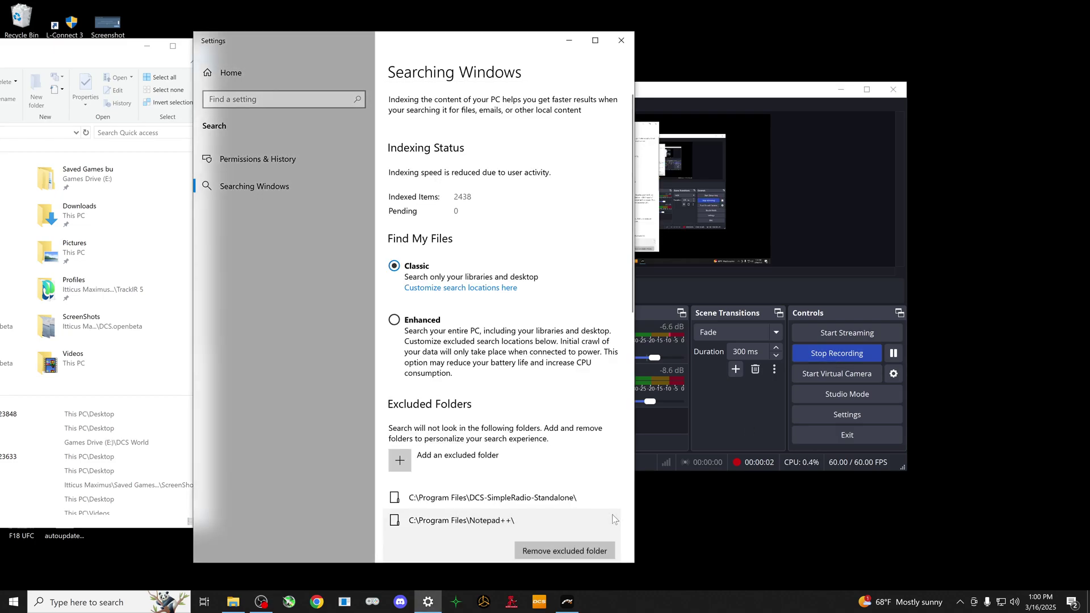
# Move the Settings window aside to uncover the File Explorer window.
pyautogui.moveTo(502, 41); pyautogui.dragTo(597, 49)
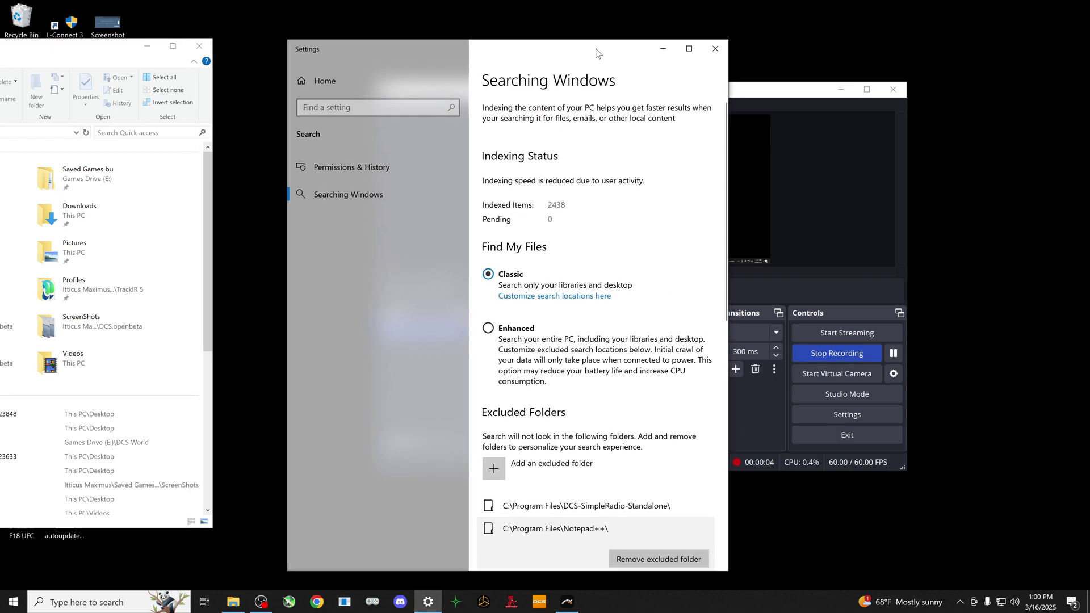
pyautogui.scroll(-3, 613, 375)
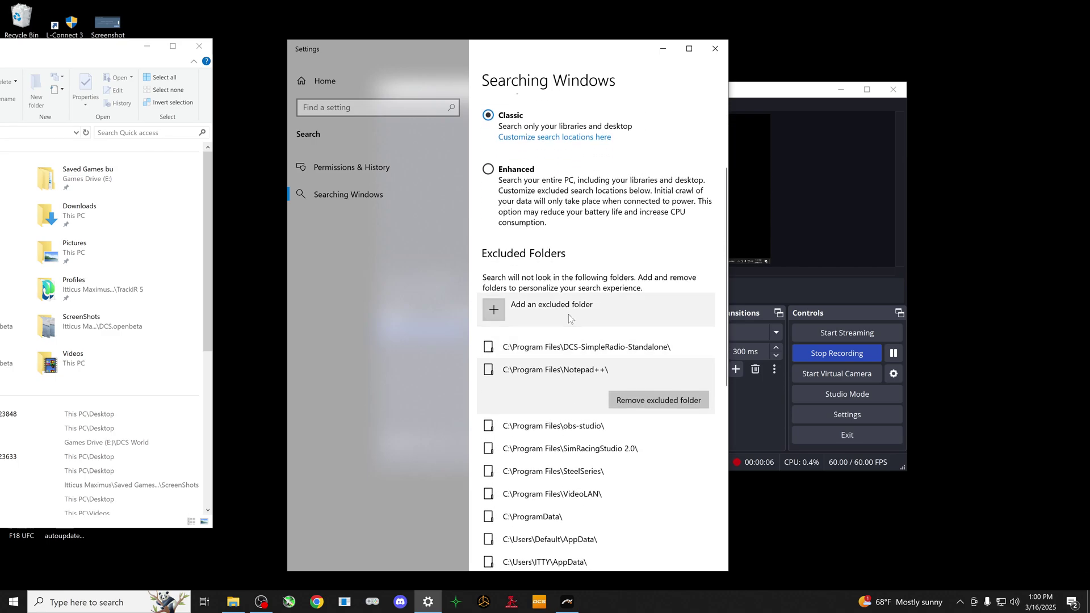
pyautogui.scroll(-4, 569, 332)
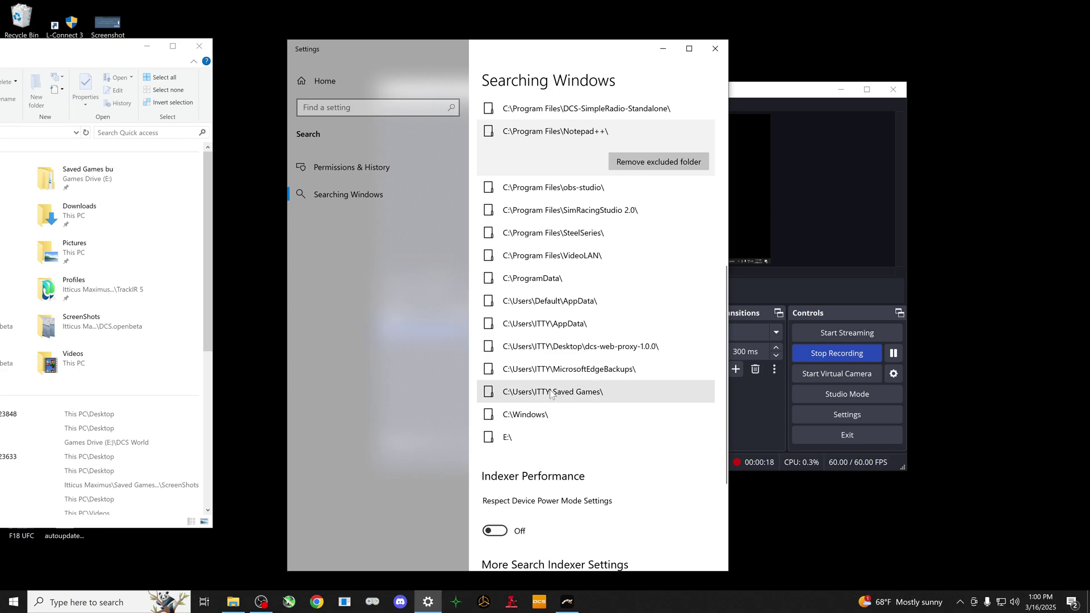
pyautogui.scroll(-1, 586, 253)
pyautogui.scroll(5, 586, 254)
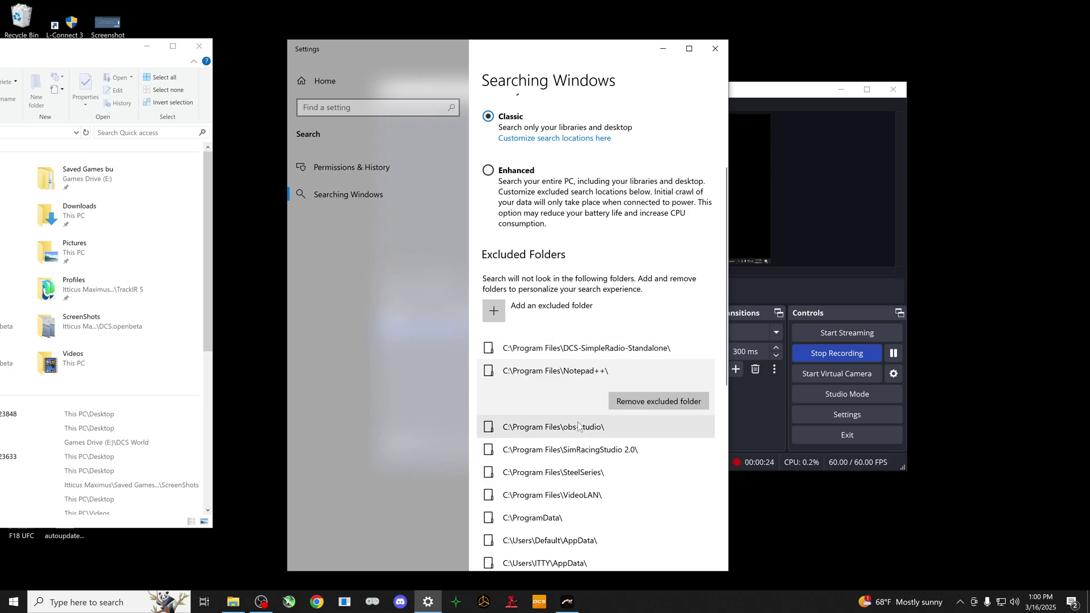
pyautogui.scroll(-2, 577, 446)
pyautogui.scroll(-2, 575, 442)
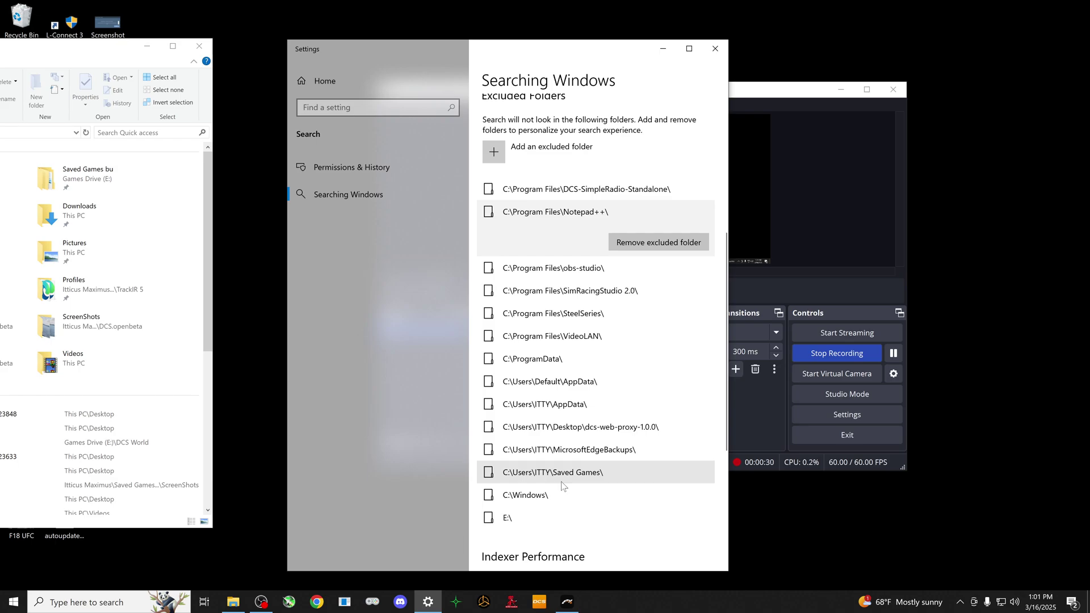
pyautogui.scroll(-5, 558, 506)
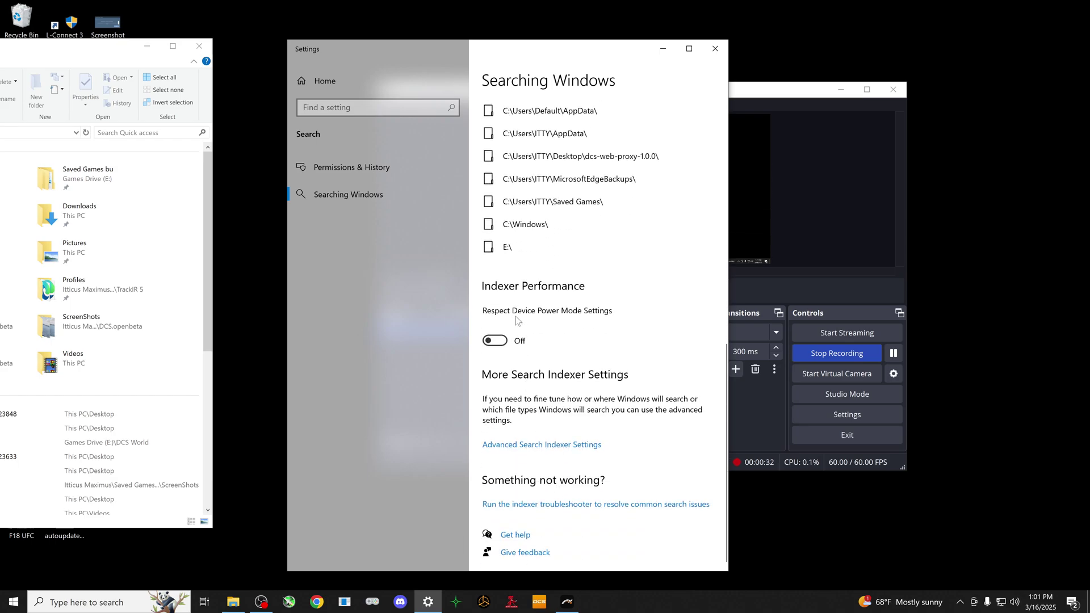
pyautogui.scroll(3, 527, 258)
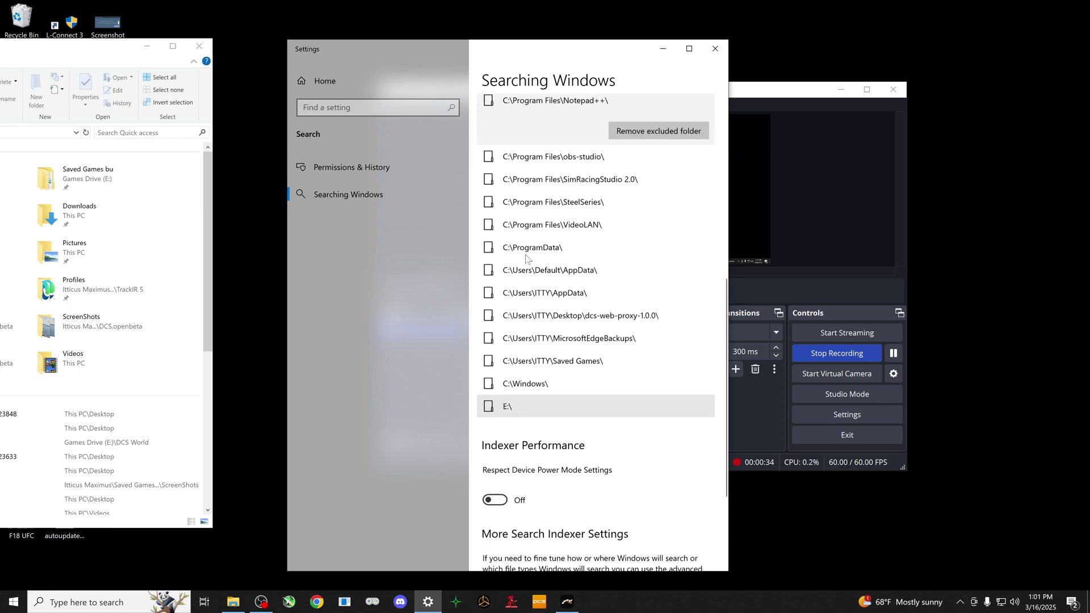
pyautogui.scroll(-3, 525, 256)
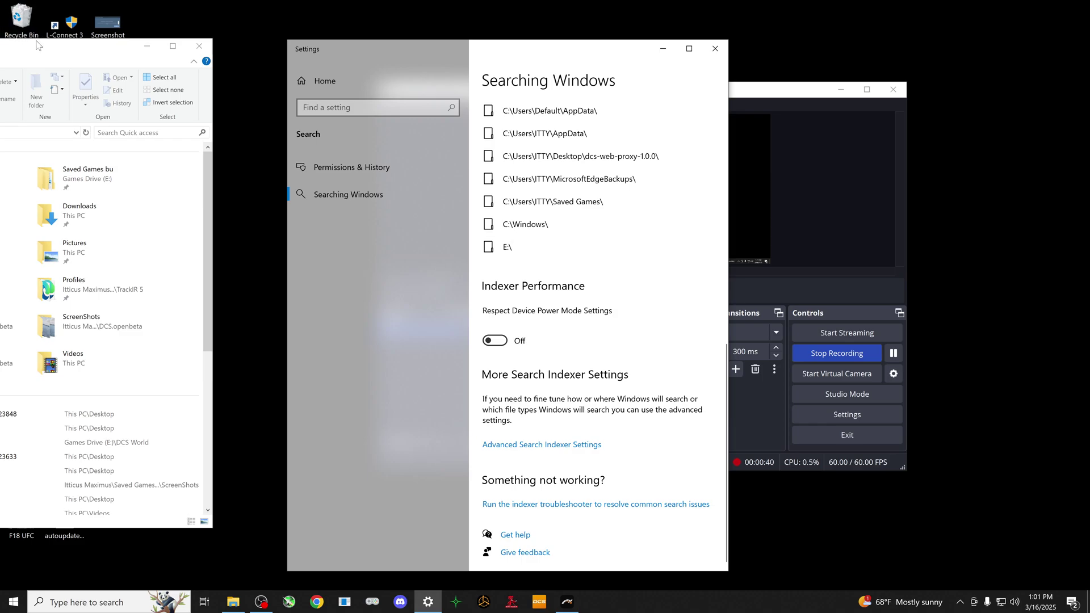
# Centre File Explorer on screen and open the Games Drive (E:).
pyautogui.click(57, 41)
pyautogui.moveTo(57, 40); pyautogui.dragTo(520, 58)
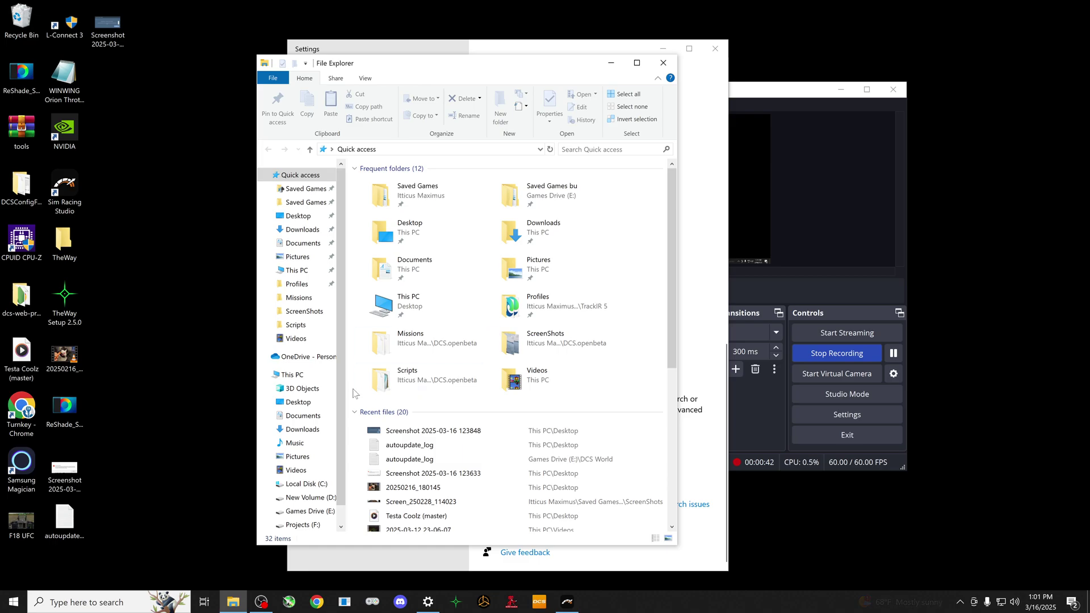
pyautogui.scroll(-1, 335, 505)
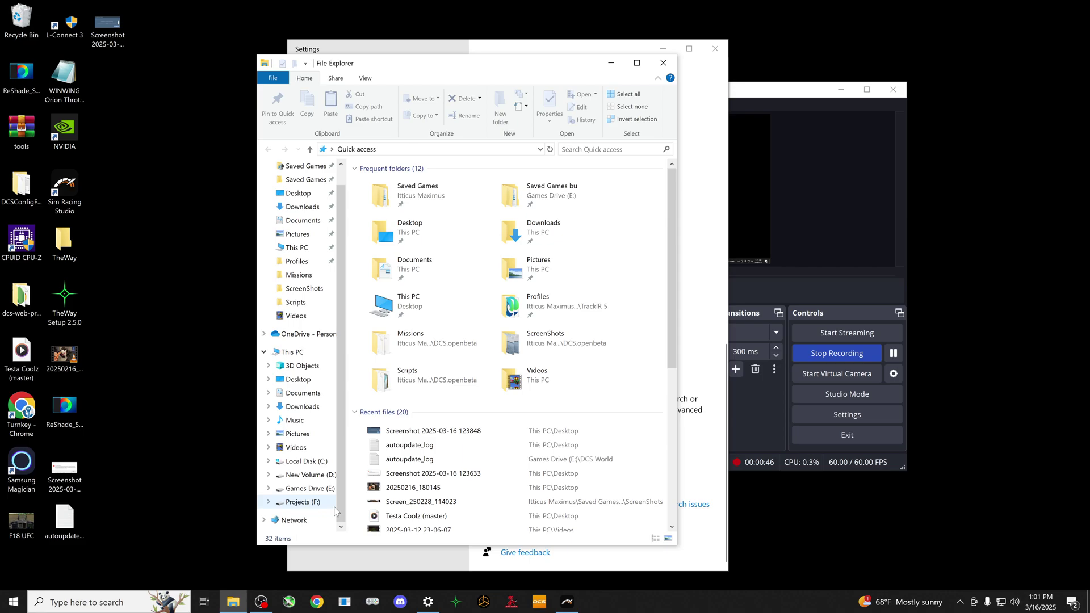
pyautogui.click(307, 489)
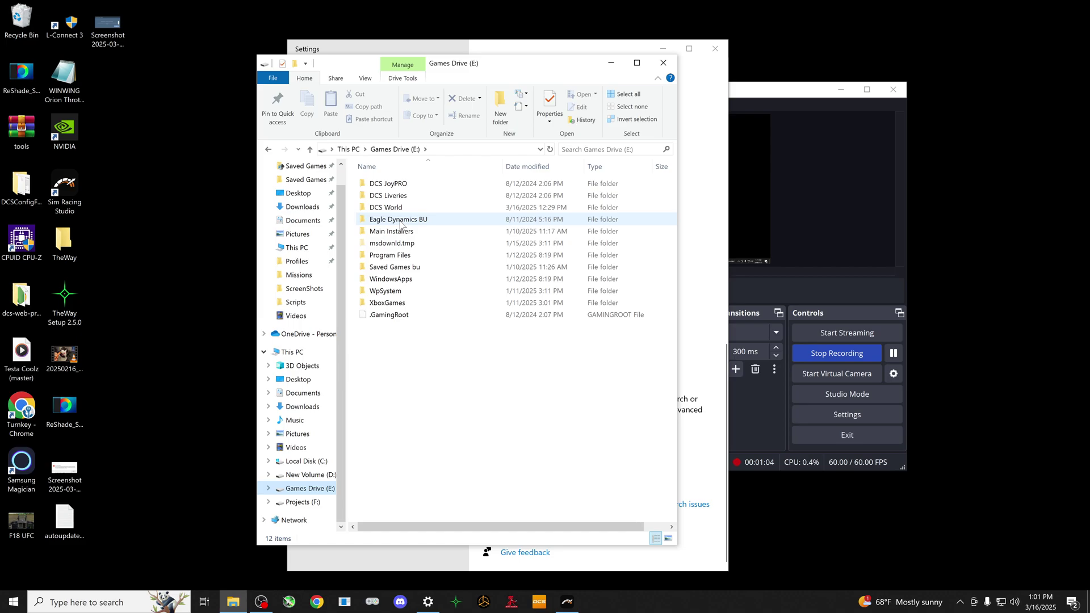
# Navigate to DCS World\Mods\aircraft\F14\bin, showing the three F14 DLLs.
pyautogui.doubleClick(400, 222)
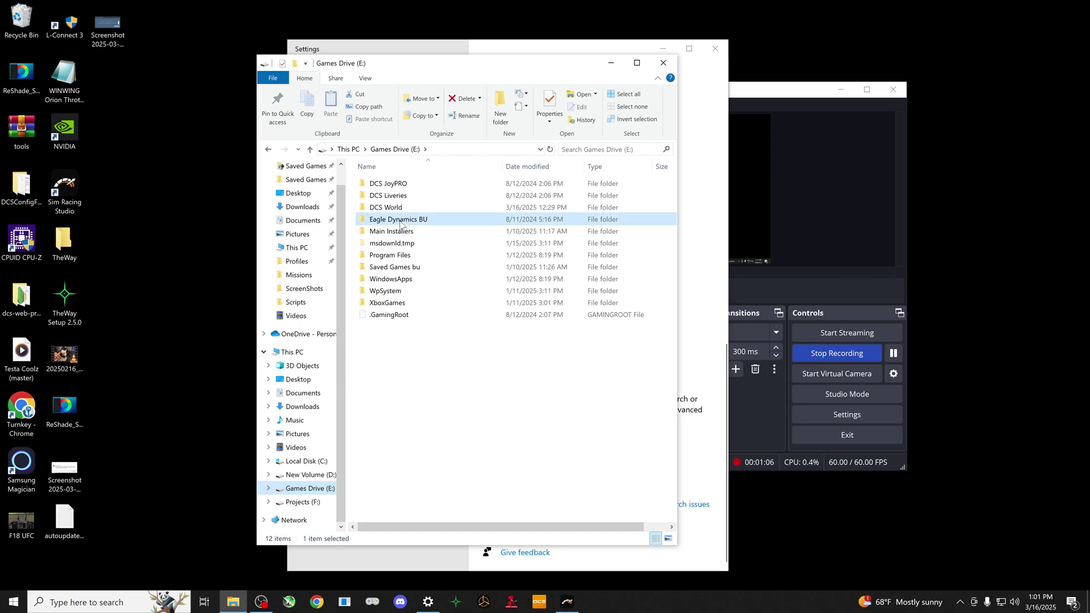
pyautogui.click(269, 149)
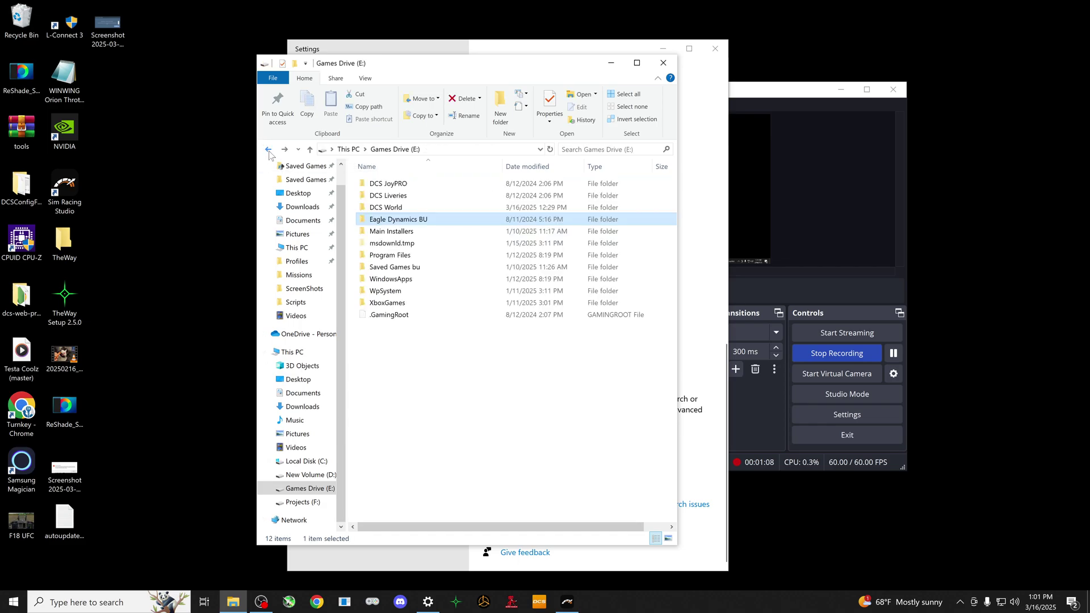
pyautogui.doubleClick(396, 210)
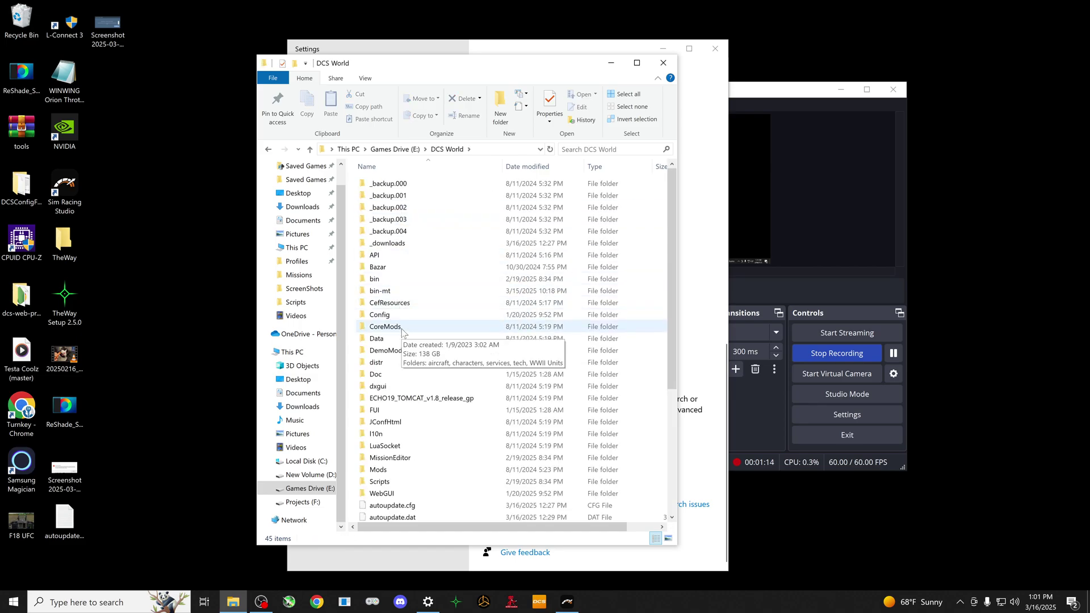
pyautogui.doubleClick(393, 471)
pyautogui.doubleClick(396, 185)
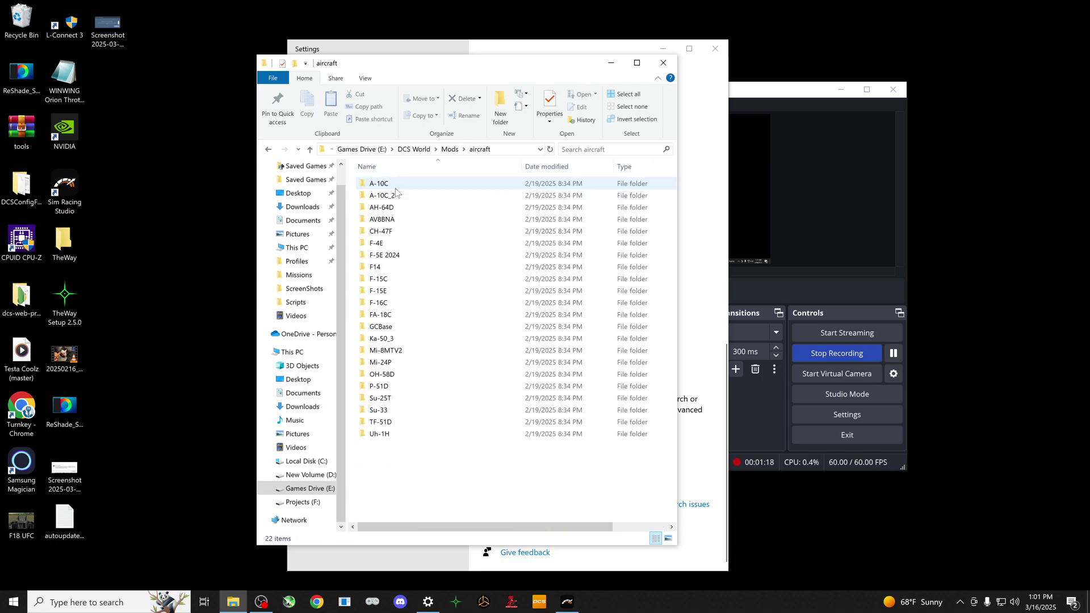
pyautogui.doubleClick(378, 267)
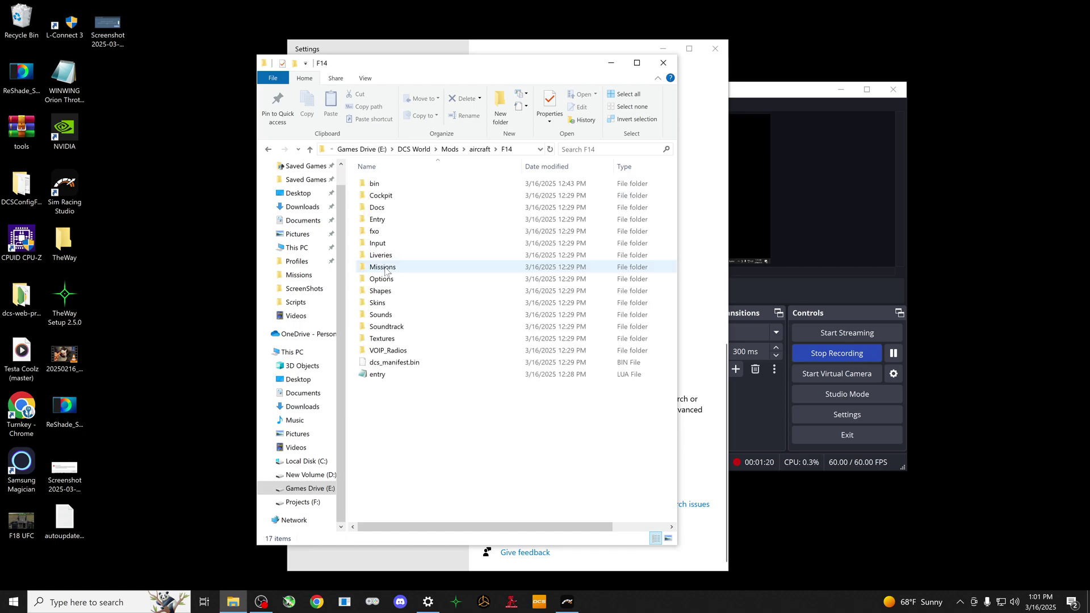
pyautogui.doubleClick(388, 185)
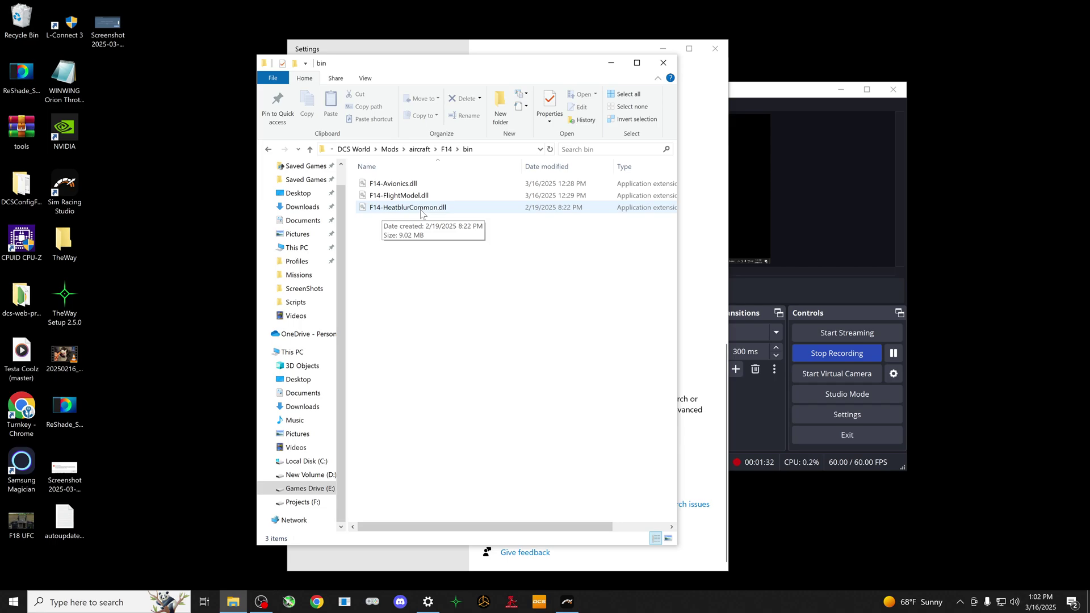
# From Settings Home, go through Update & Security and Windows Security to Virus & threat protection.
pyautogui.click(613, 49)
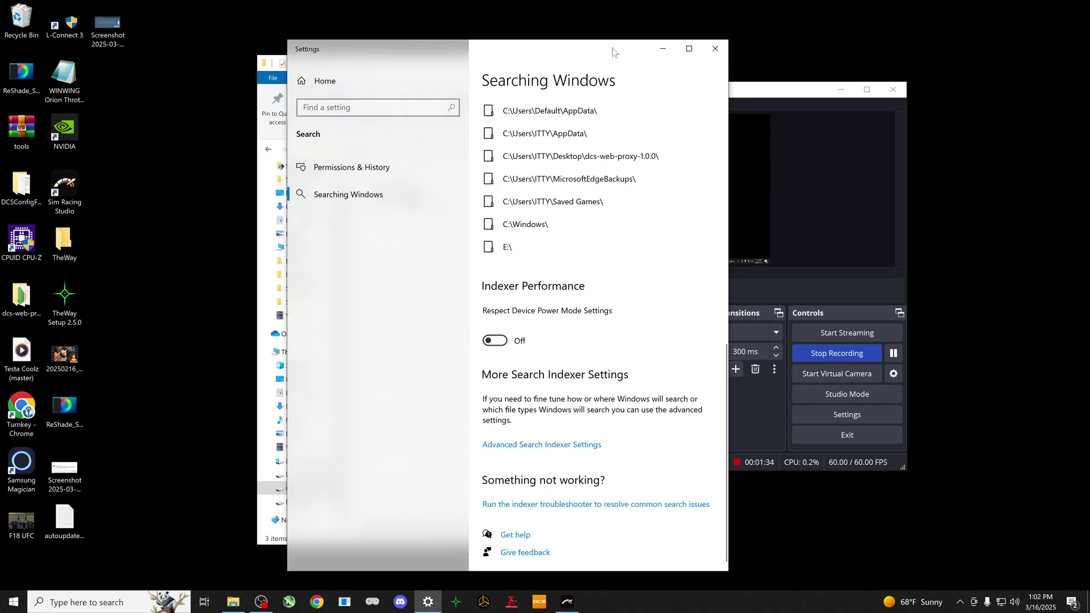
pyautogui.scroll(10, 584, 238)
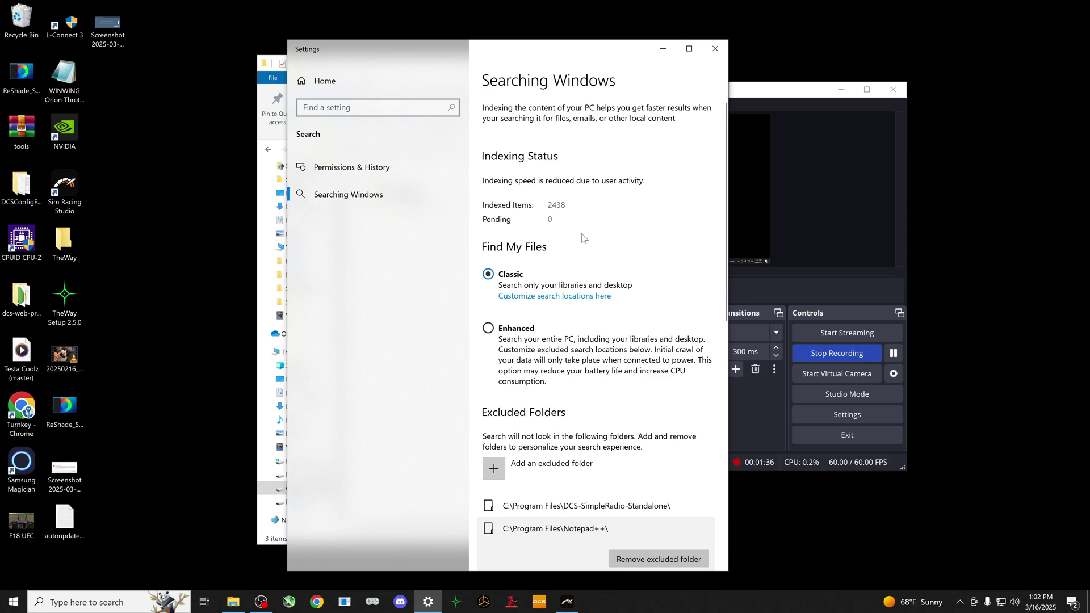
pyautogui.click(389, 107)
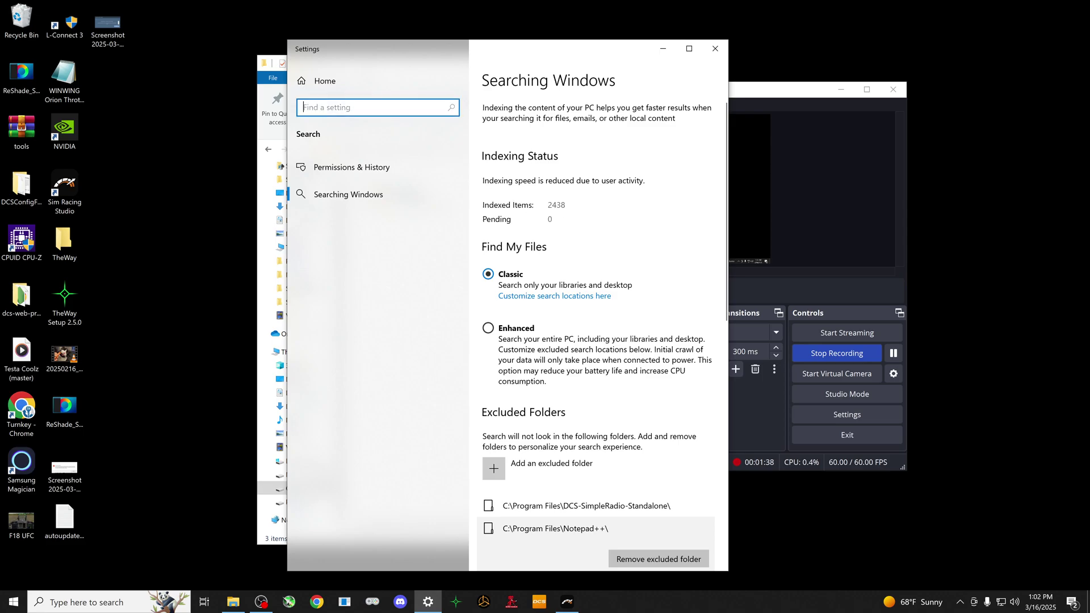
pyautogui.click(321, 81)
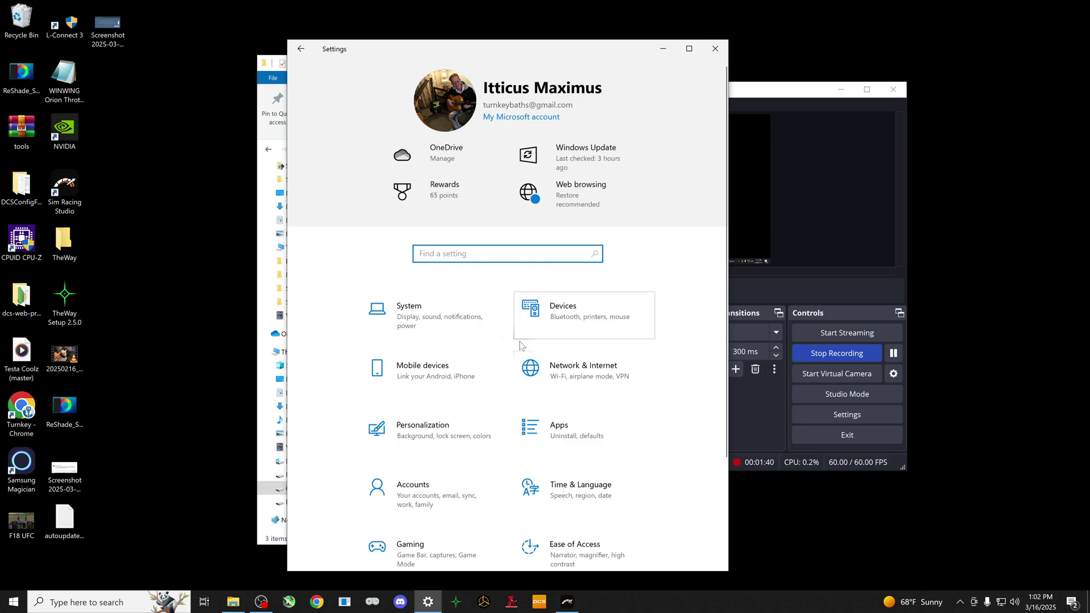
pyautogui.scroll(-3, 519, 342)
pyautogui.click(433, 534)
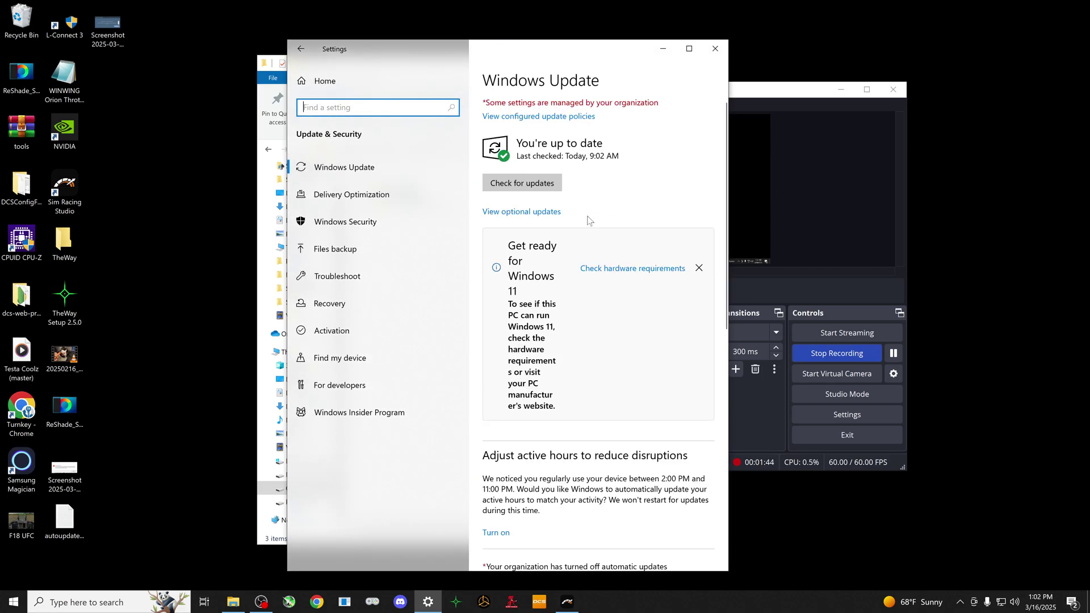
pyautogui.click(361, 221)
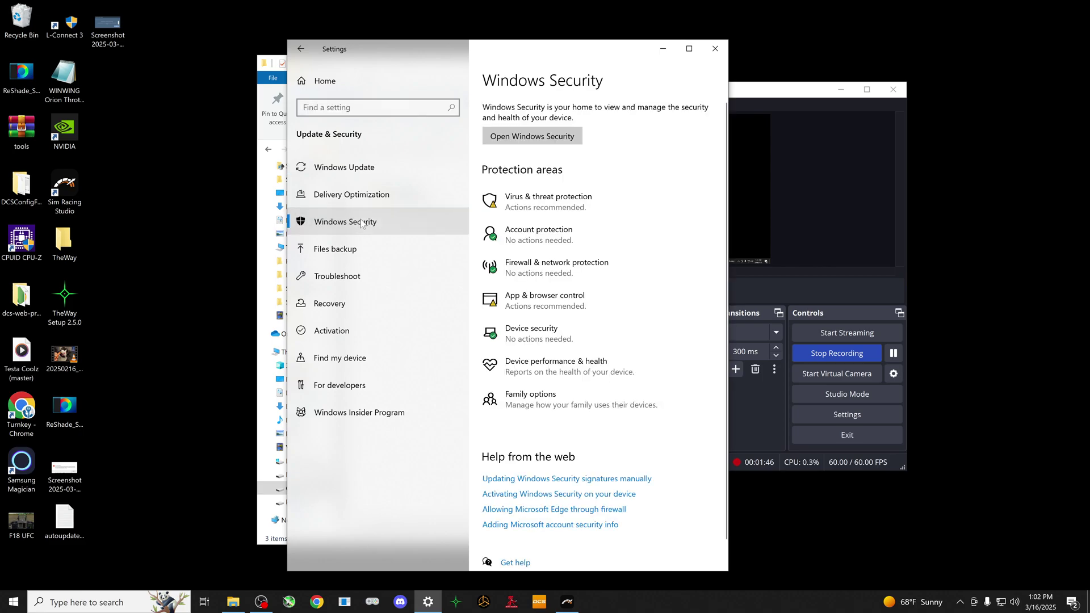
pyautogui.click(572, 206)
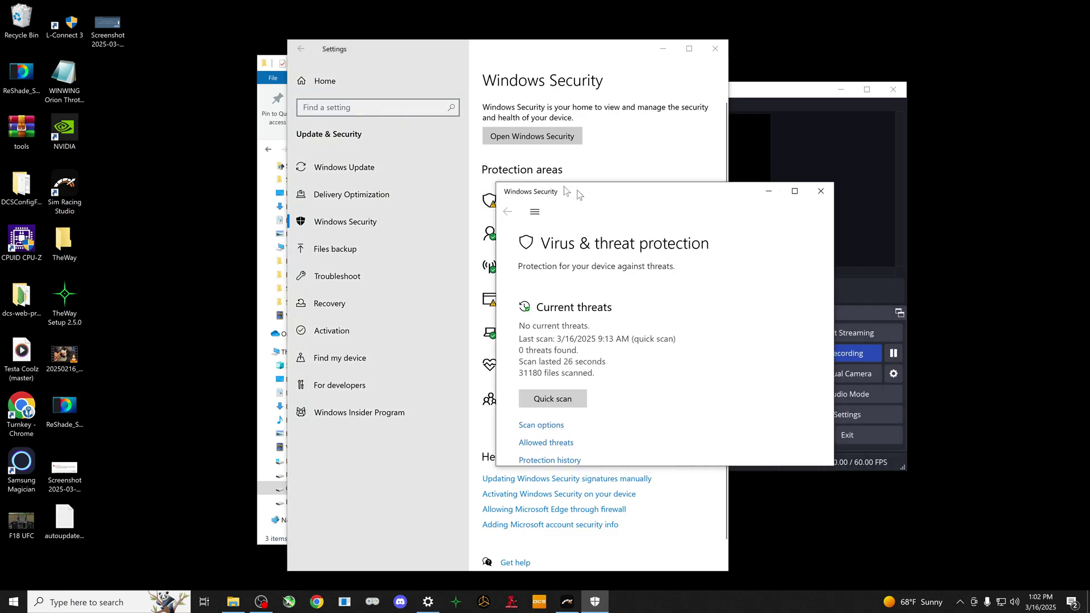
# Open Protection history and find the 3/16 Trojan:Win32/Etset!rfn entry for F14-HeatblurCommon.dll.
pyautogui.moveTo(578, 193); pyautogui.dragTo(420, 139)
pyautogui.scroll(-2, 432, 278)
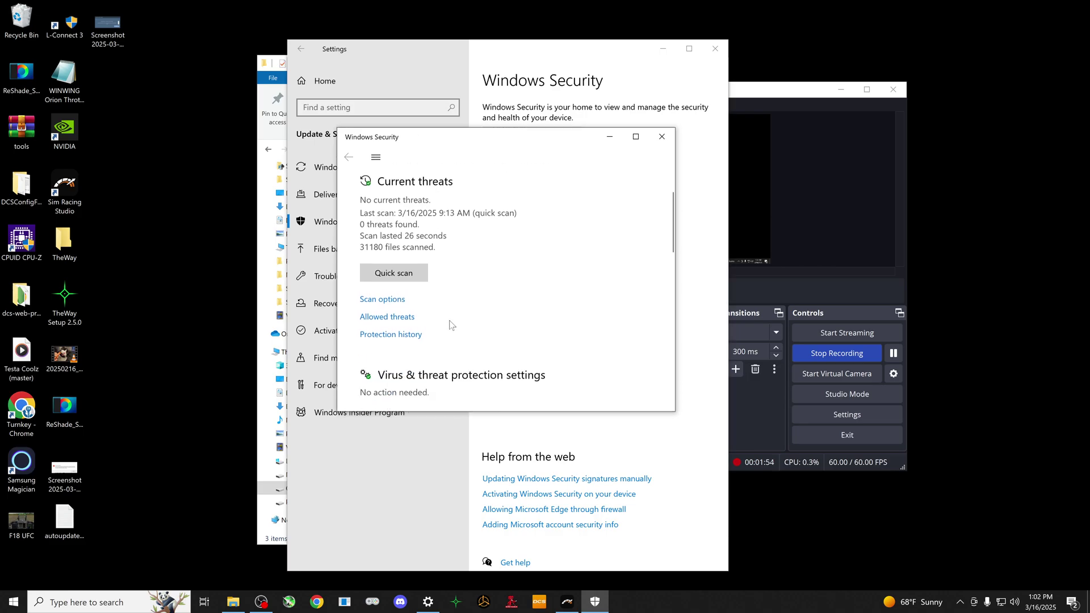
pyautogui.click(392, 333)
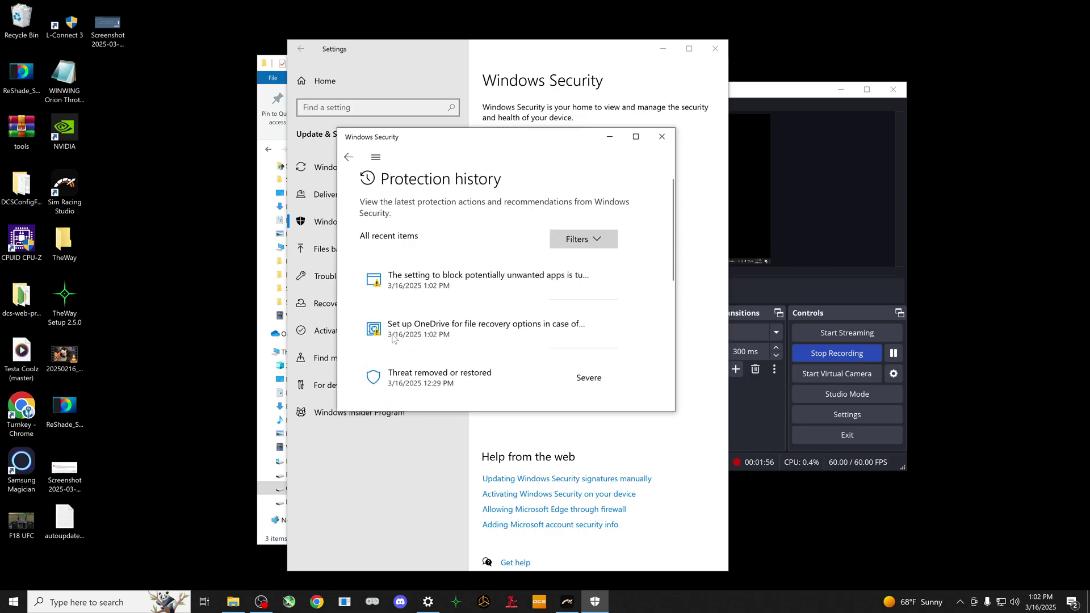
pyautogui.scroll(-3, 545, 295)
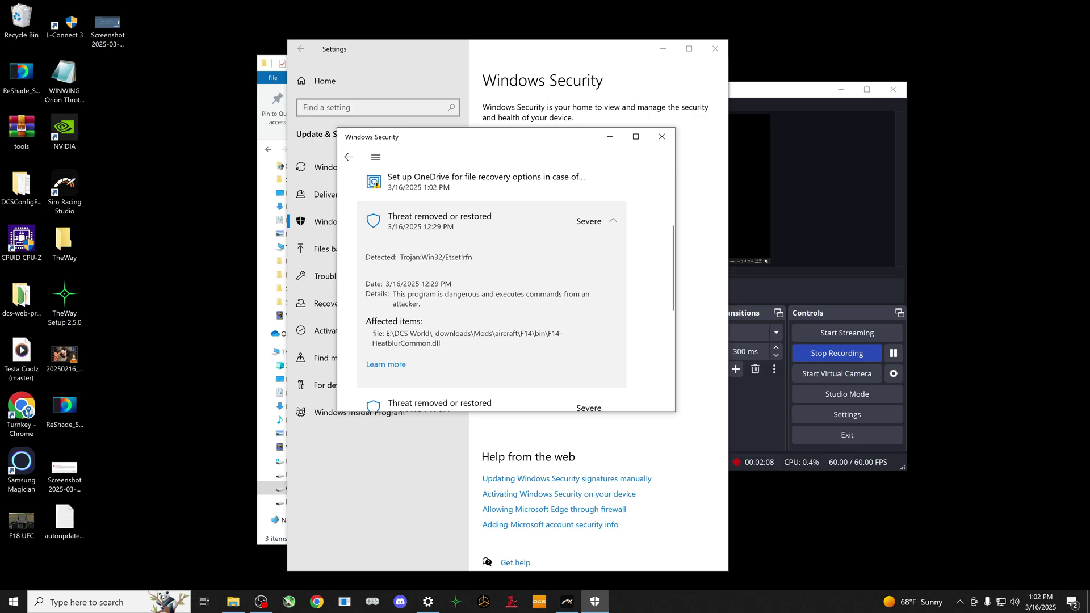
pyautogui.scroll(-2, 456, 331)
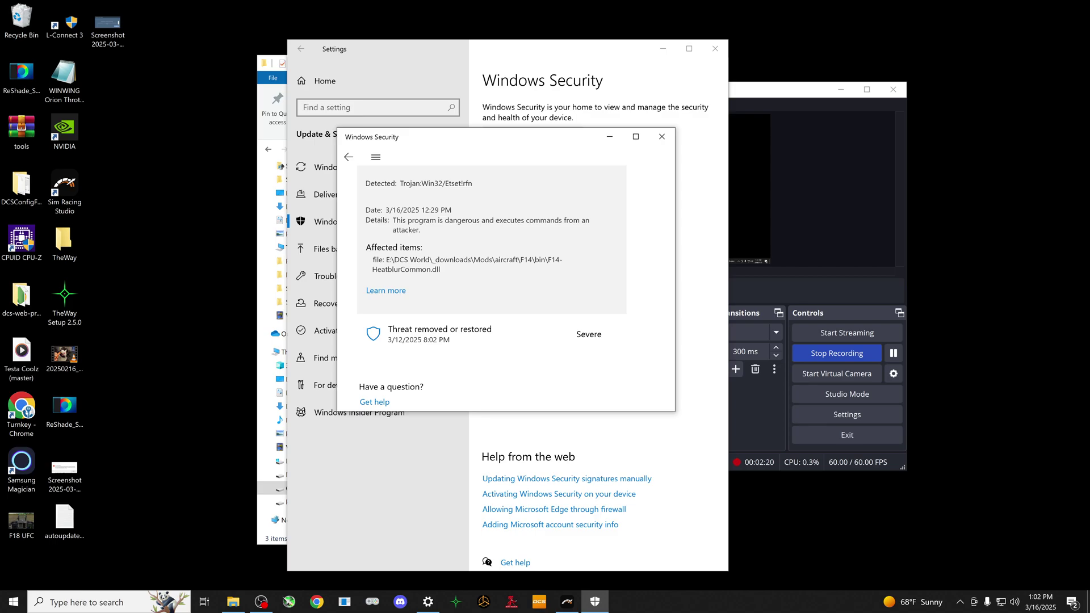
# Bring the bin window forward and return via Mods to the aircraft folder.
pyautogui.click(275, 91)
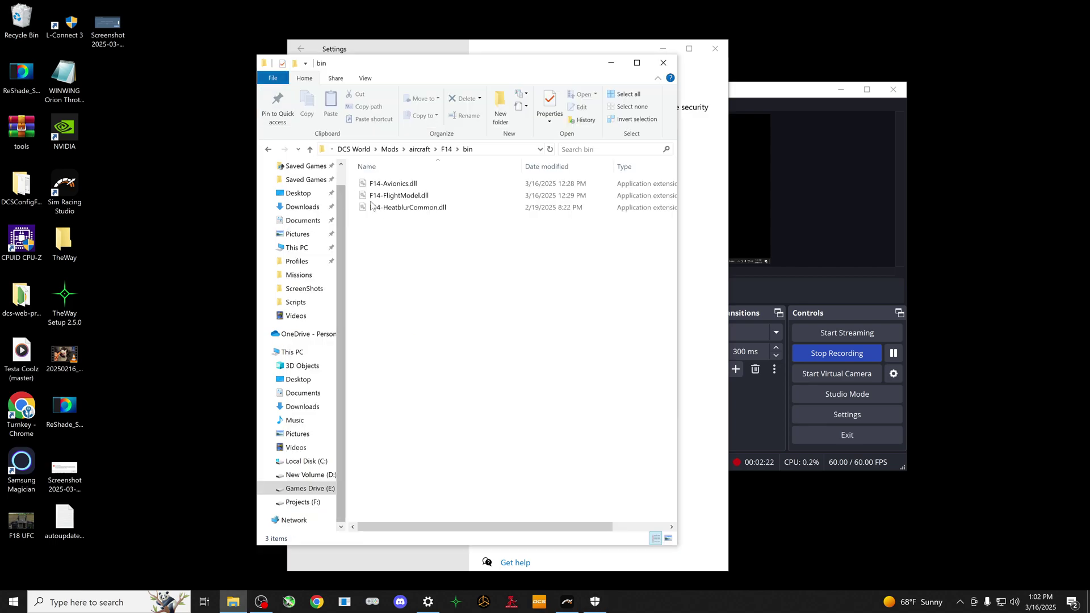
pyautogui.click(388, 150)
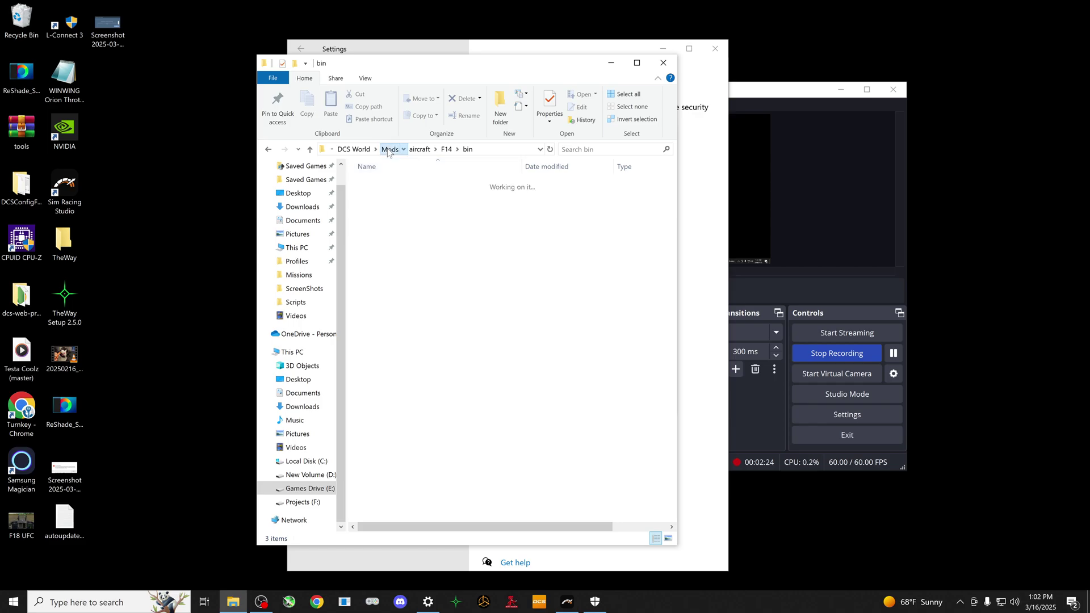
pyautogui.doubleClick(389, 185)
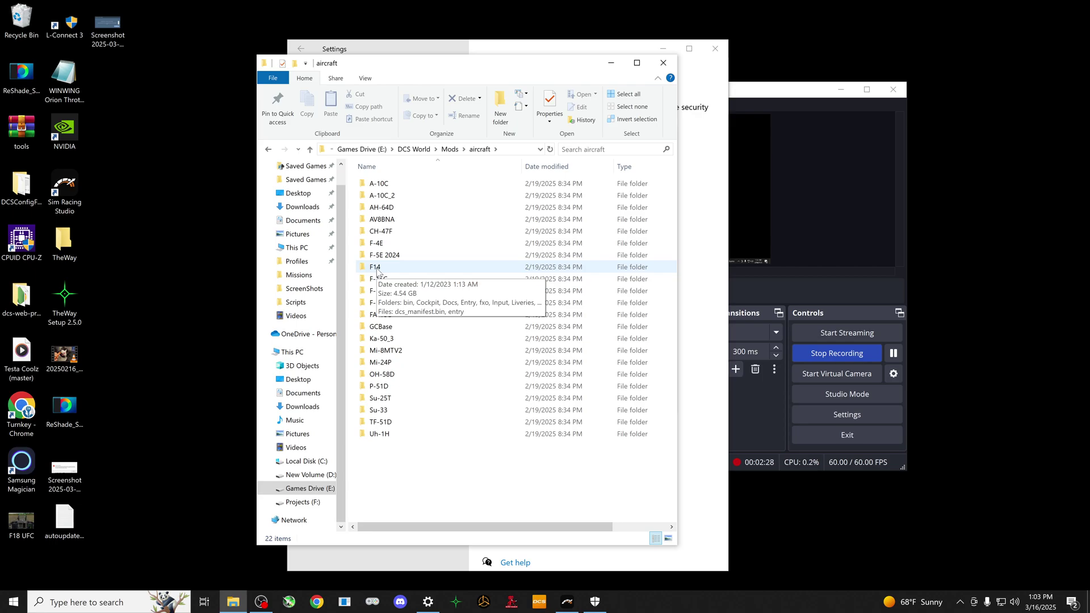
pyautogui.click(14, 602)
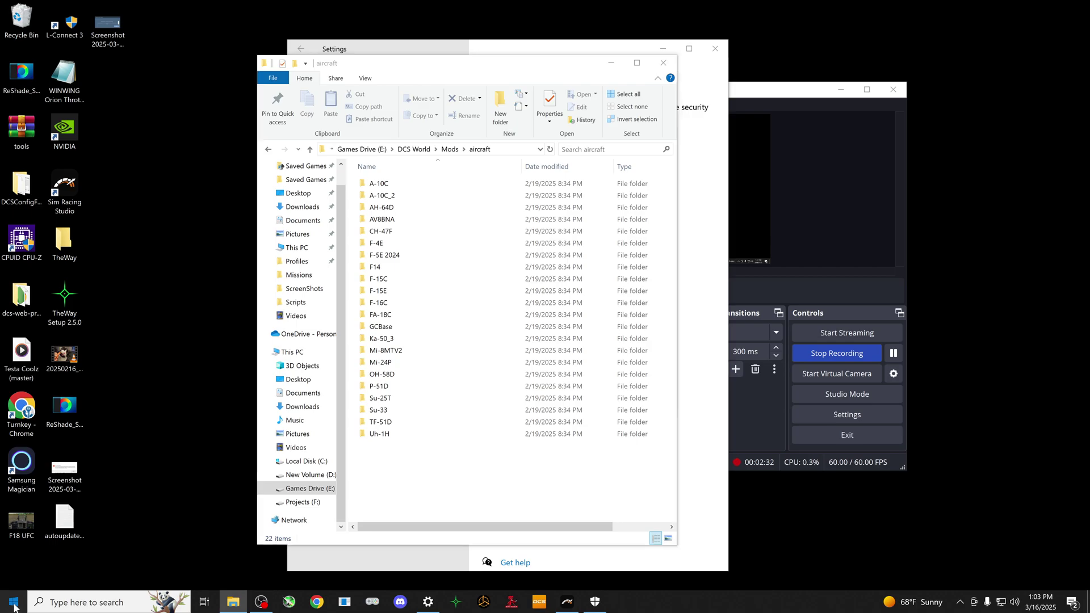
pyautogui.scroll(-2, 74, 501)
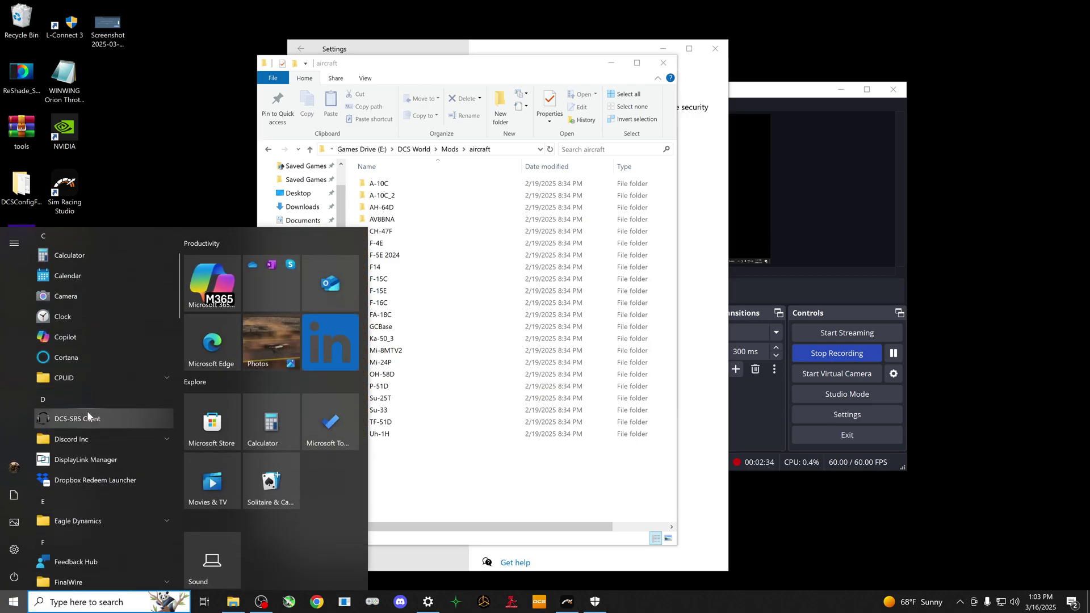
pyautogui.click(94, 520)
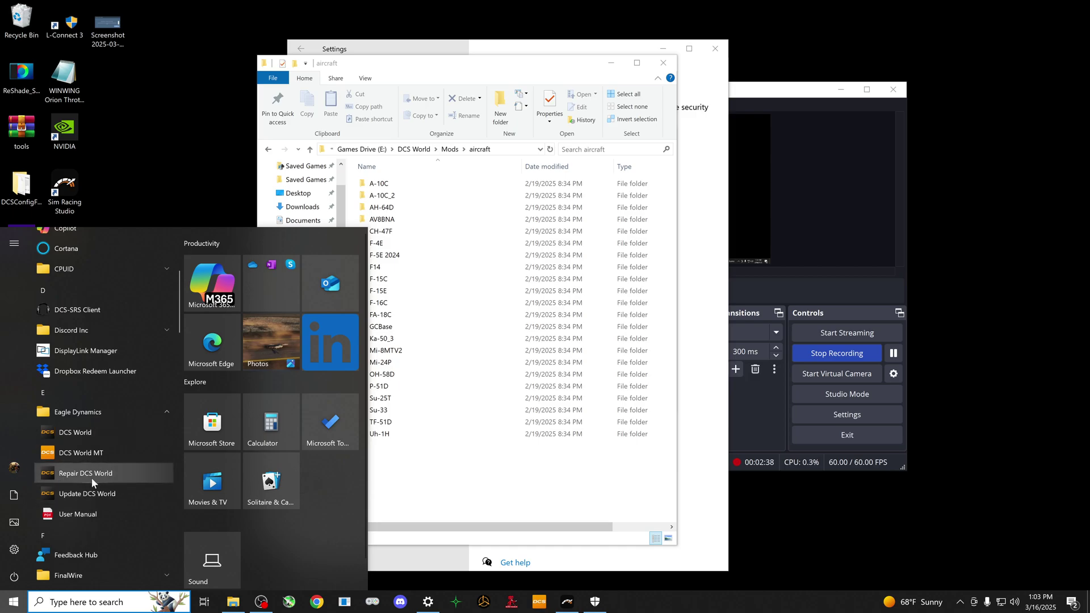
pyautogui.click(97, 478)
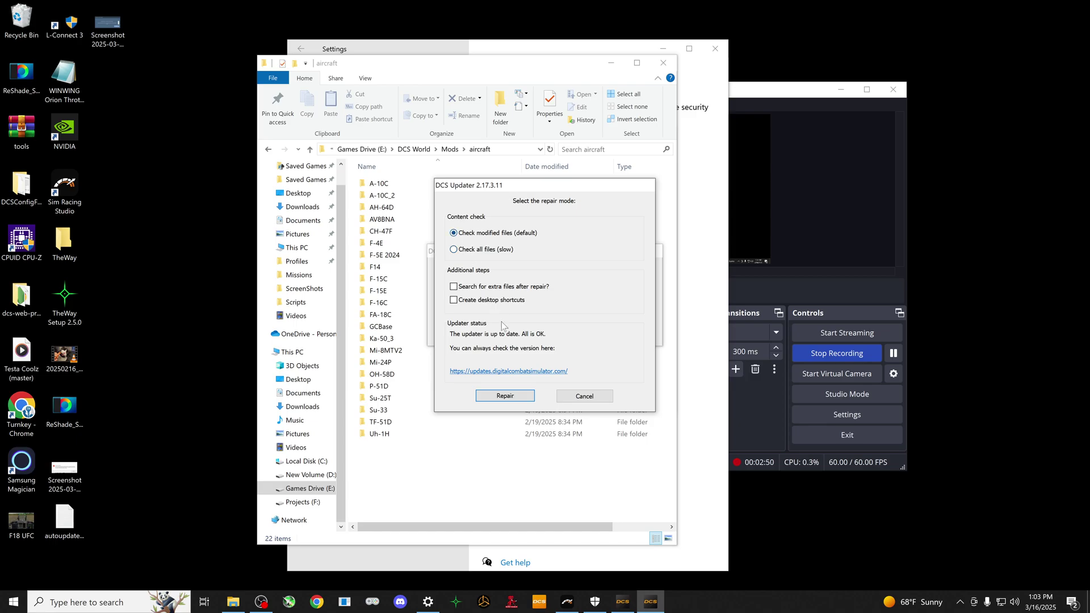
pyautogui.click(603, 401)
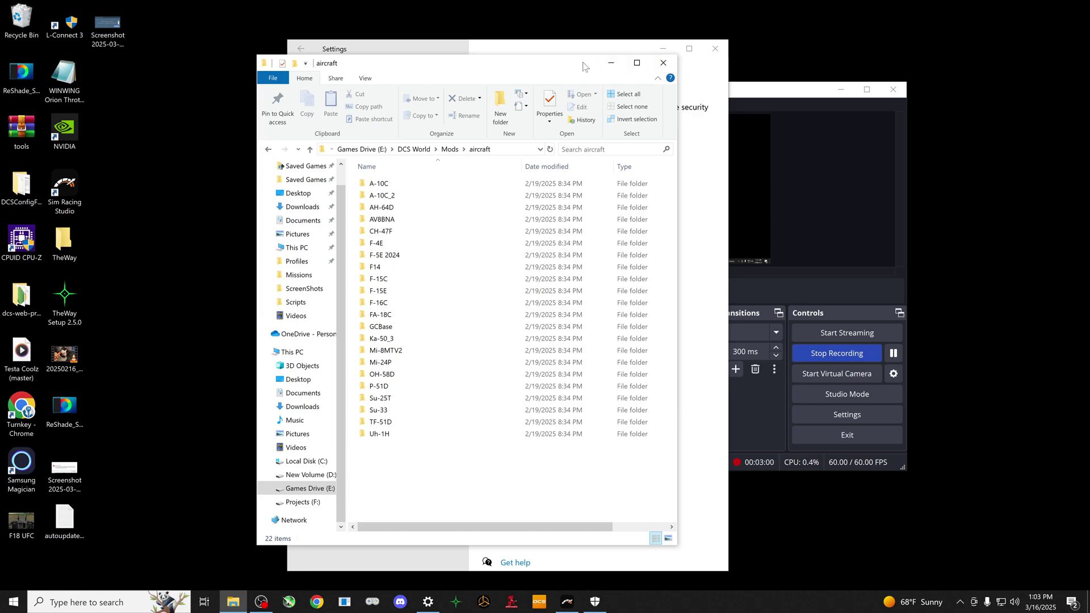
# Expand the 3/12/2025 8:02 PM threat entry showing Trojan:Win32/Etset!rfn on F14-HeatblurCommon.dll.
pyautogui.moveTo(591, 65); pyautogui.dragTo(0, 64)
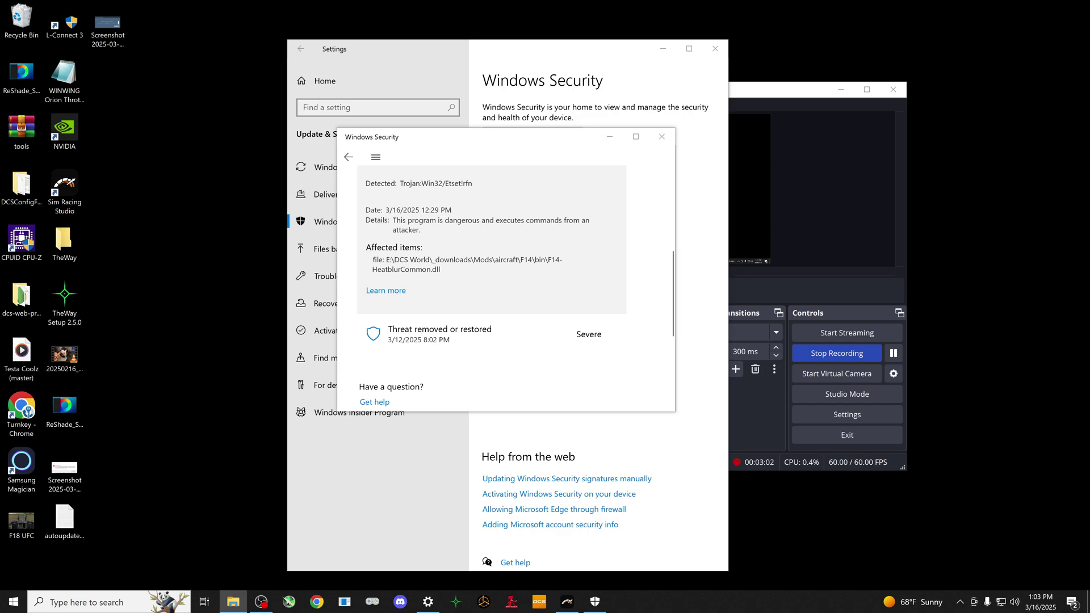
pyautogui.click(614, 334)
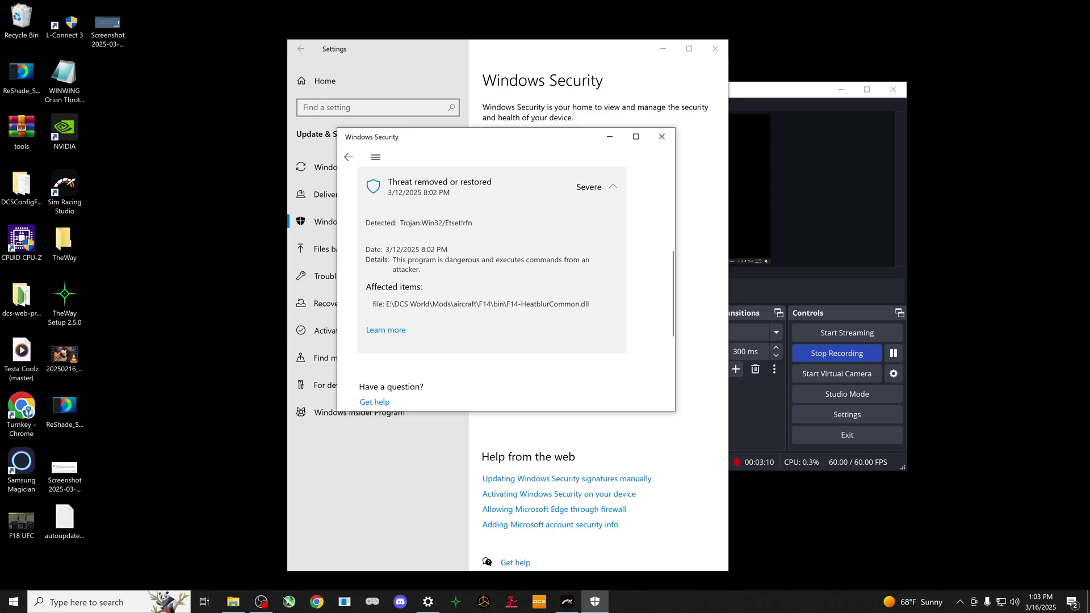
# Go from aircraft into F14\bin and select F14-HeatblurCommon.dll (2/19/2025, 9.02 MB).
pyautogui.click(233, 602)
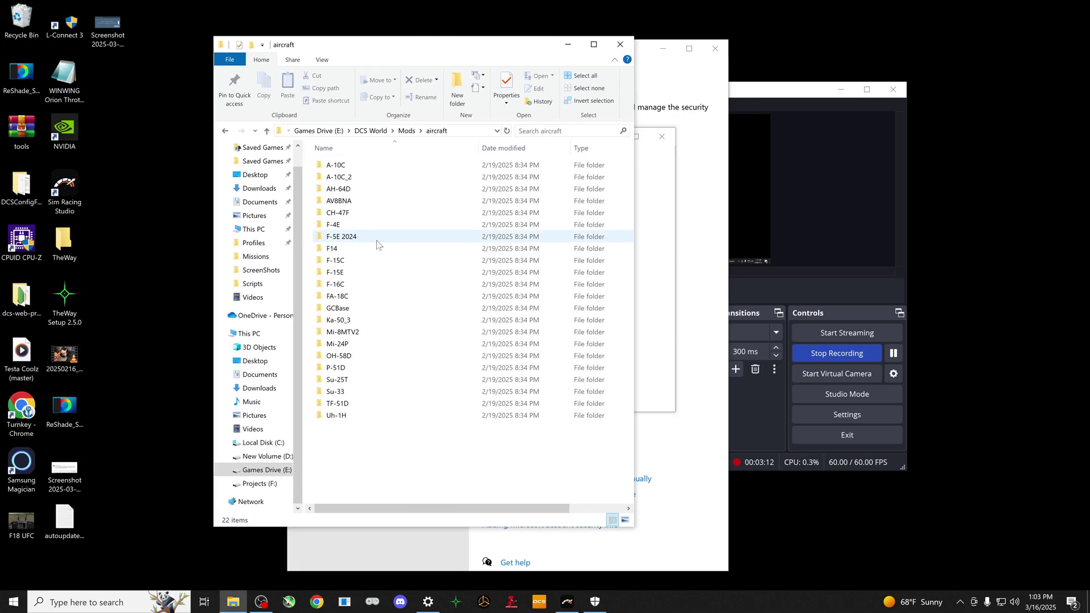
pyautogui.doubleClick(351, 251)
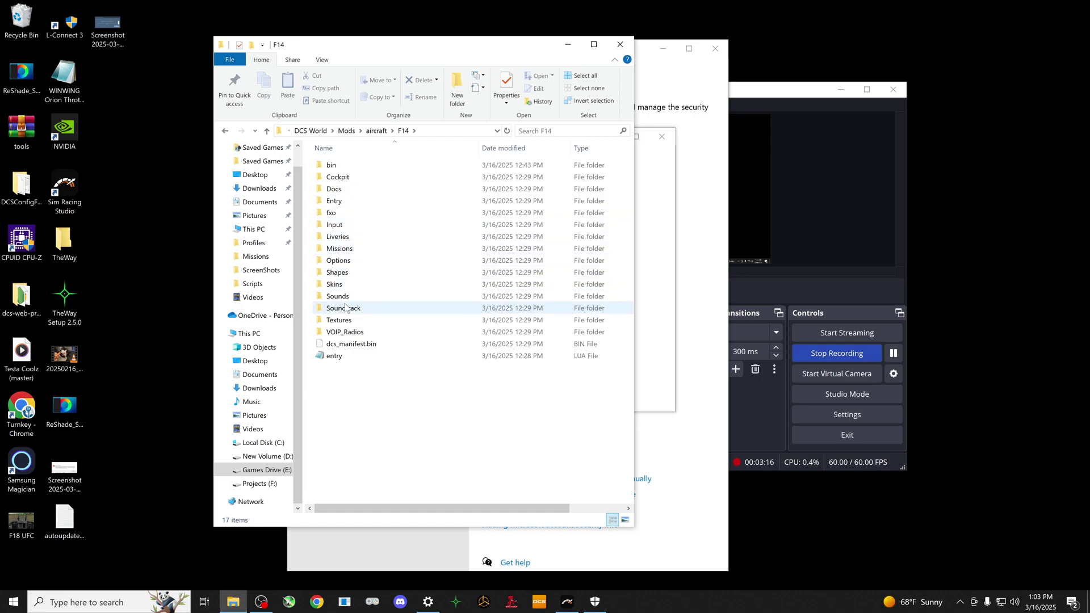
pyautogui.doubleClick(331, 165)
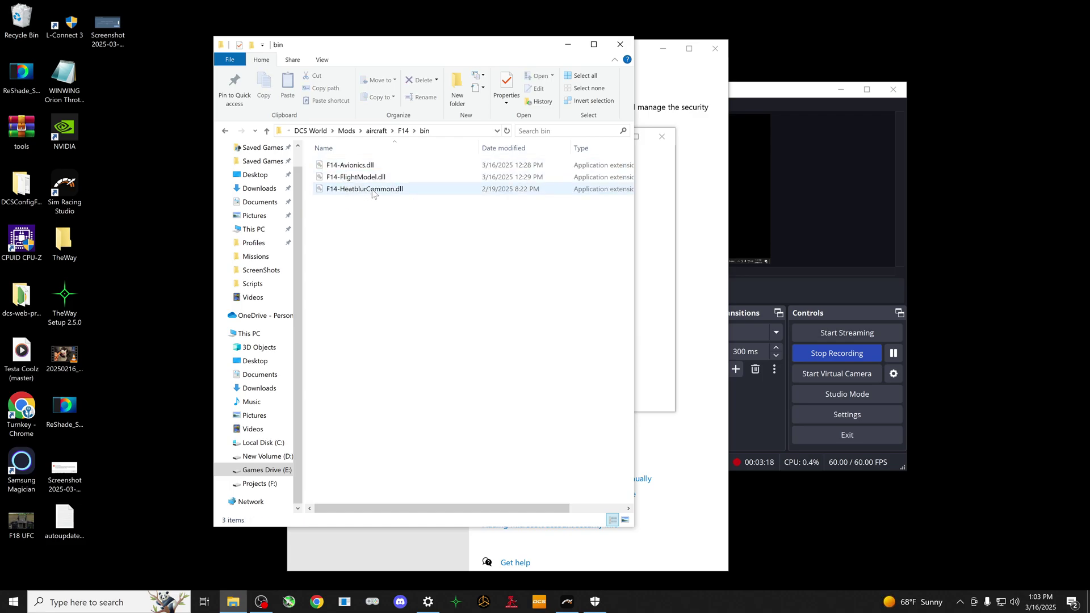
pyautogui.click(391, 191)
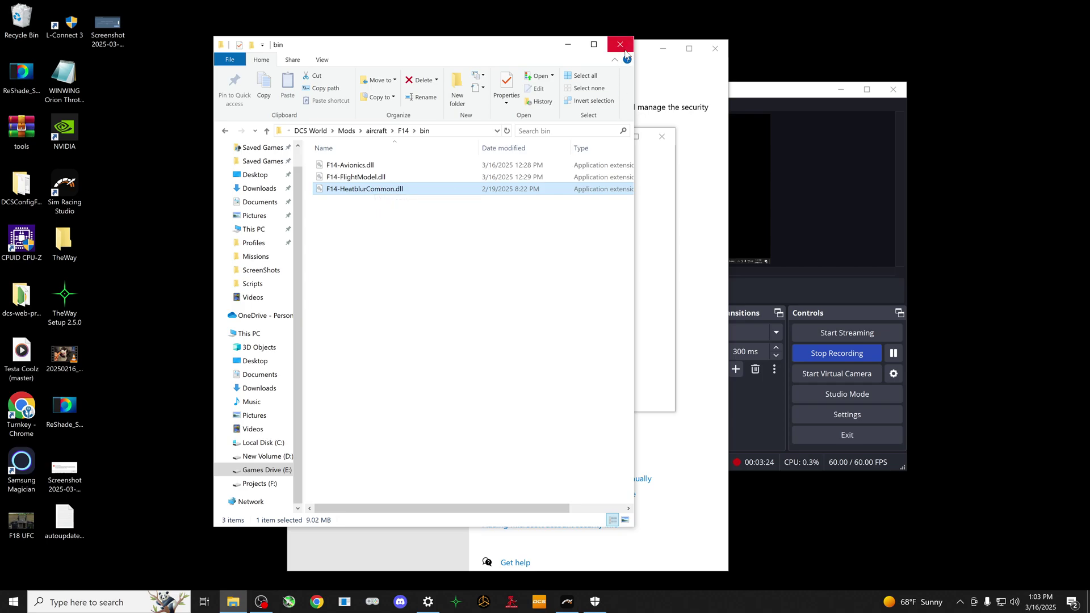
# Close the F14 bin window, recheck the 3/16/2025 threat entry, then close Windows Security.
pyautogui.moveTo(465, 44); pyautogui.dragTo(510, 113)
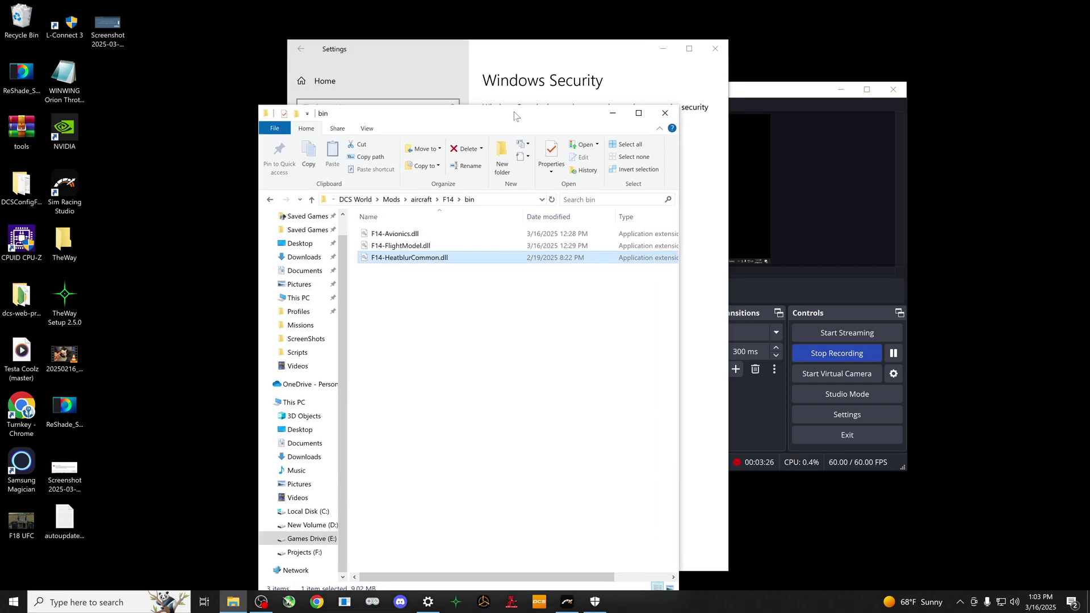
pyautogui.click(670, 118)
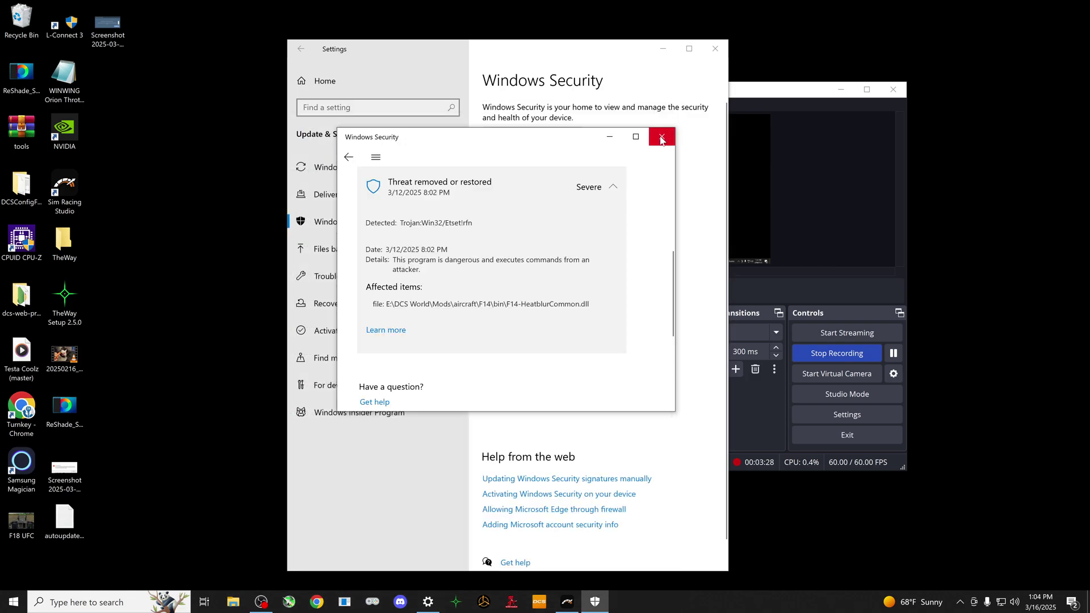
pyautogui.scroll(2, 470, 273)
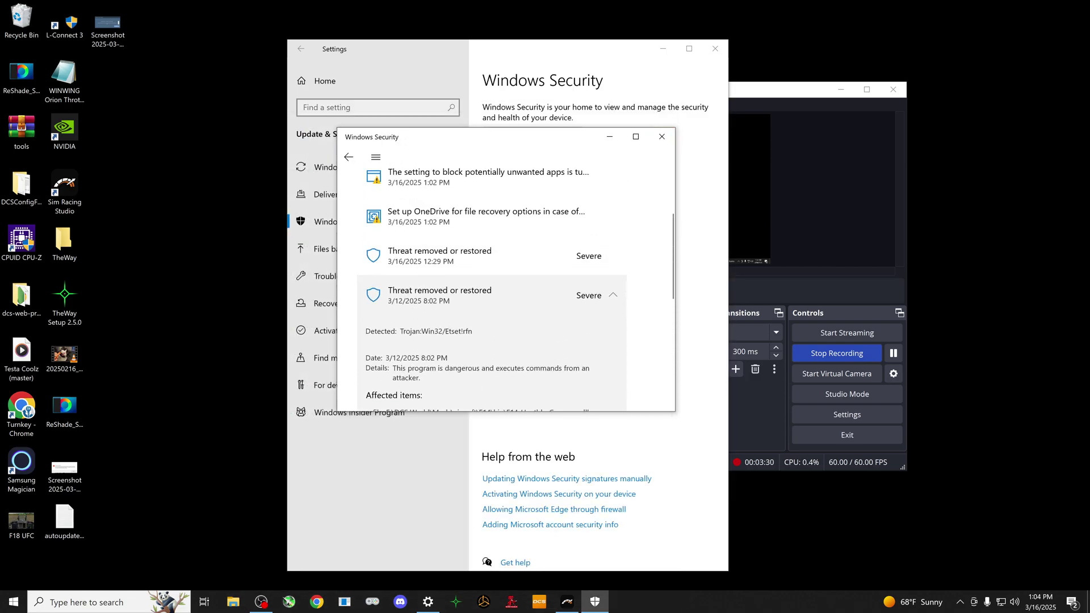
pyautogui.moveTo(419, 333); pyautogui.dragTo(472, 334)
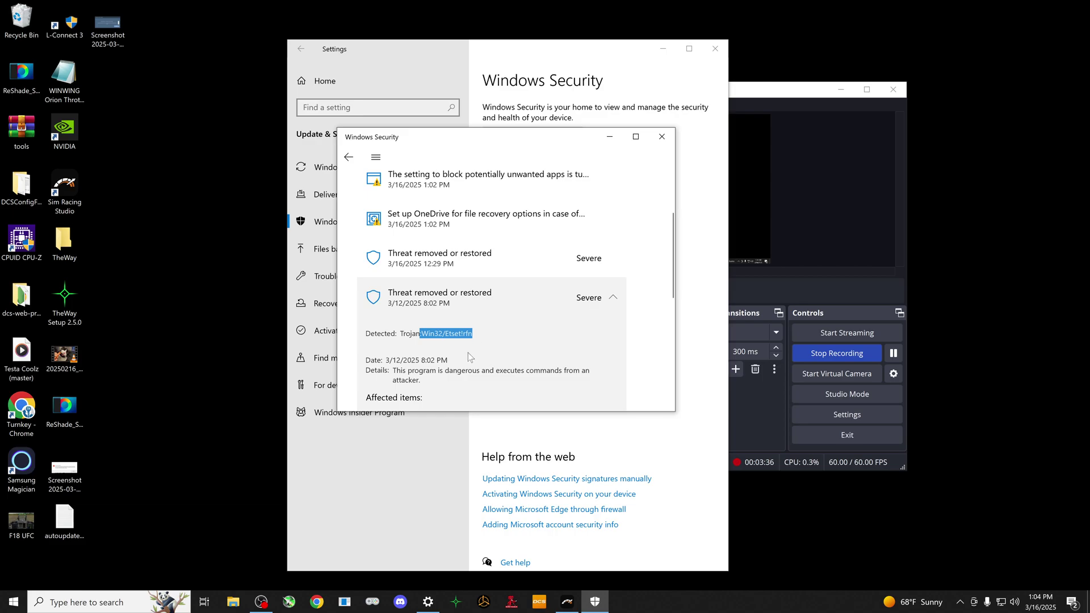
pyautogui.click(397, 271)
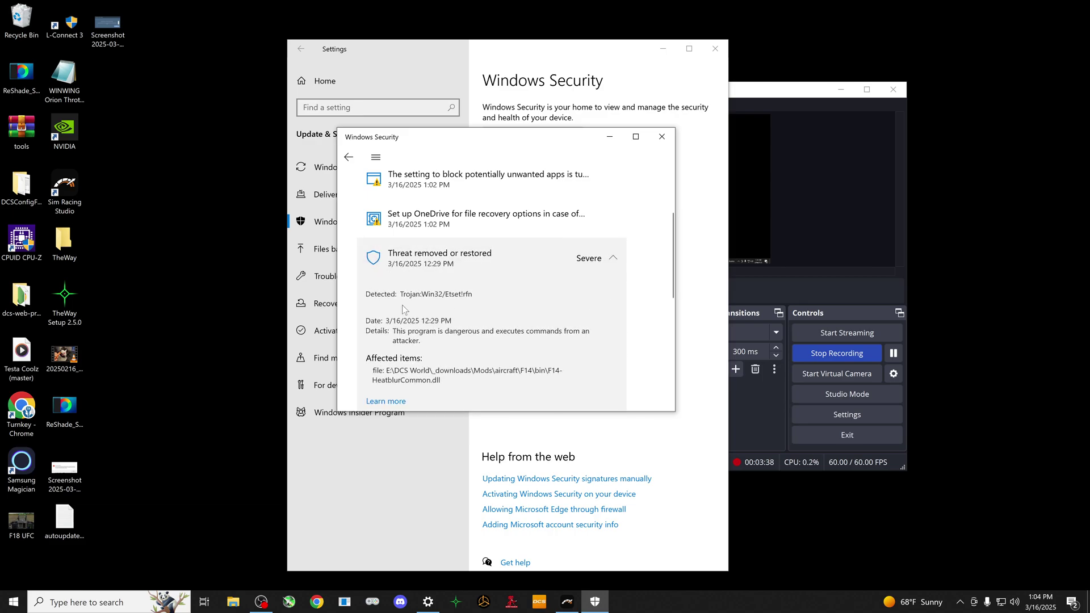
pyautogui.click(665, 143)
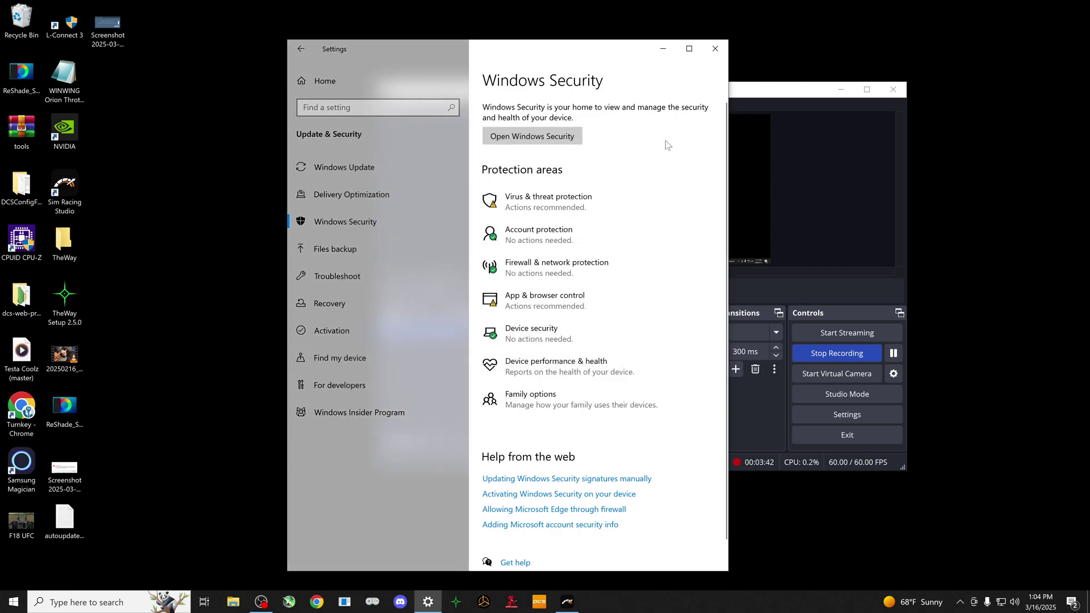